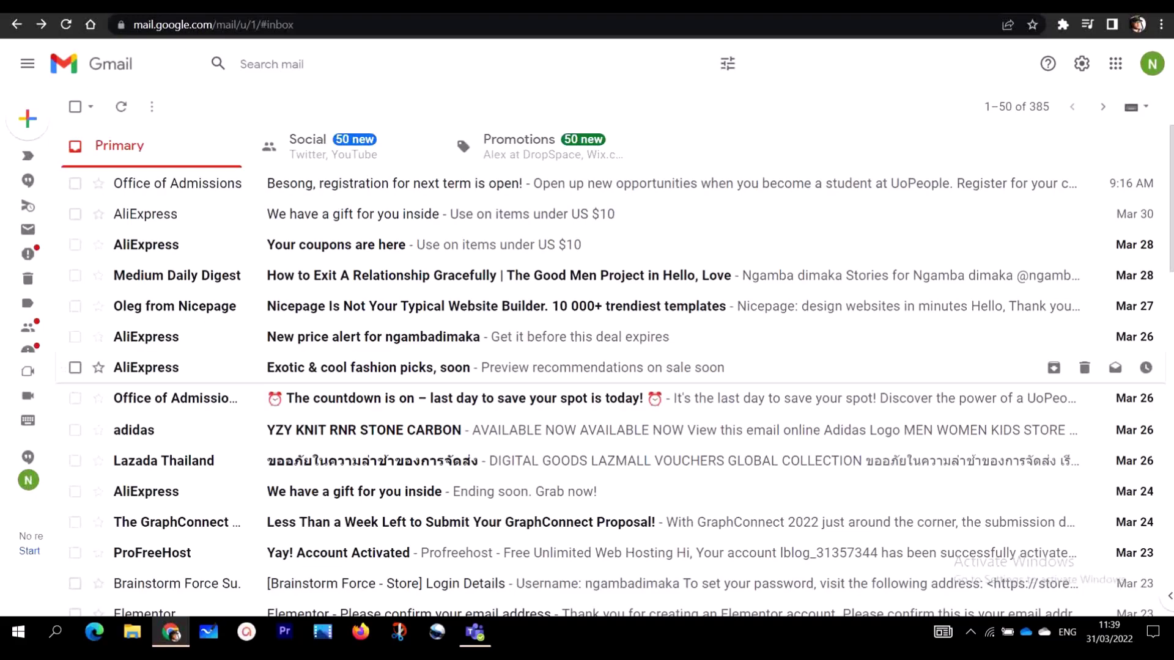
# Step: Open the Trash folder from the Gmail sidebar
pyautogui.scroll(-4, 904, 256)
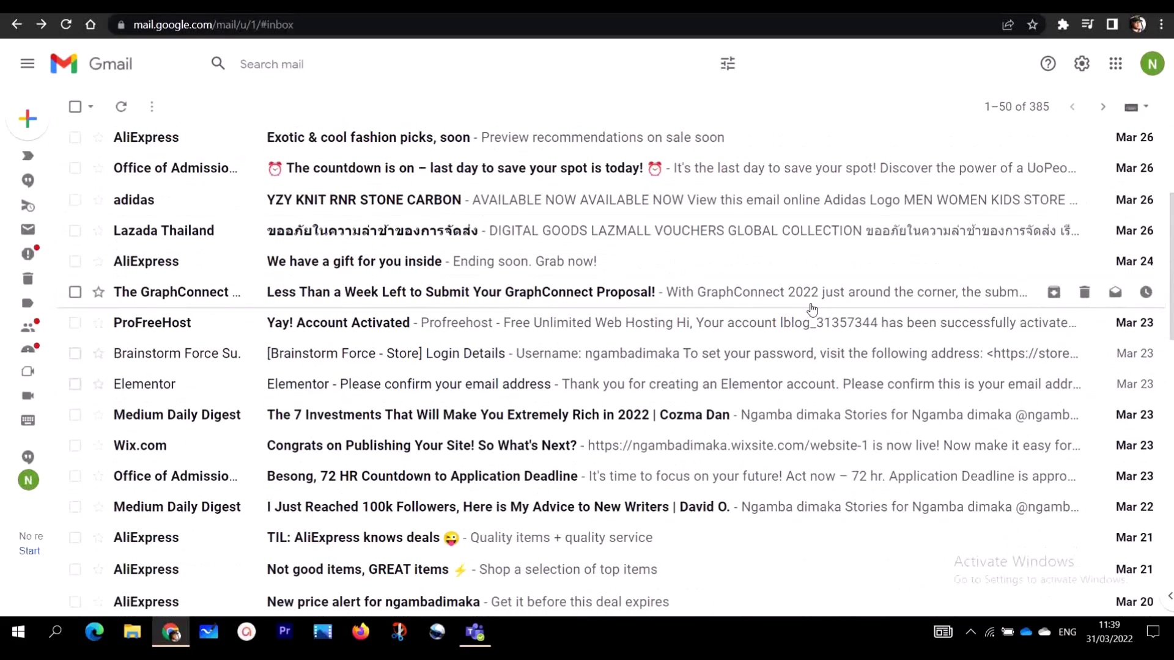
pyautogui.scroll(4, 810, 306)
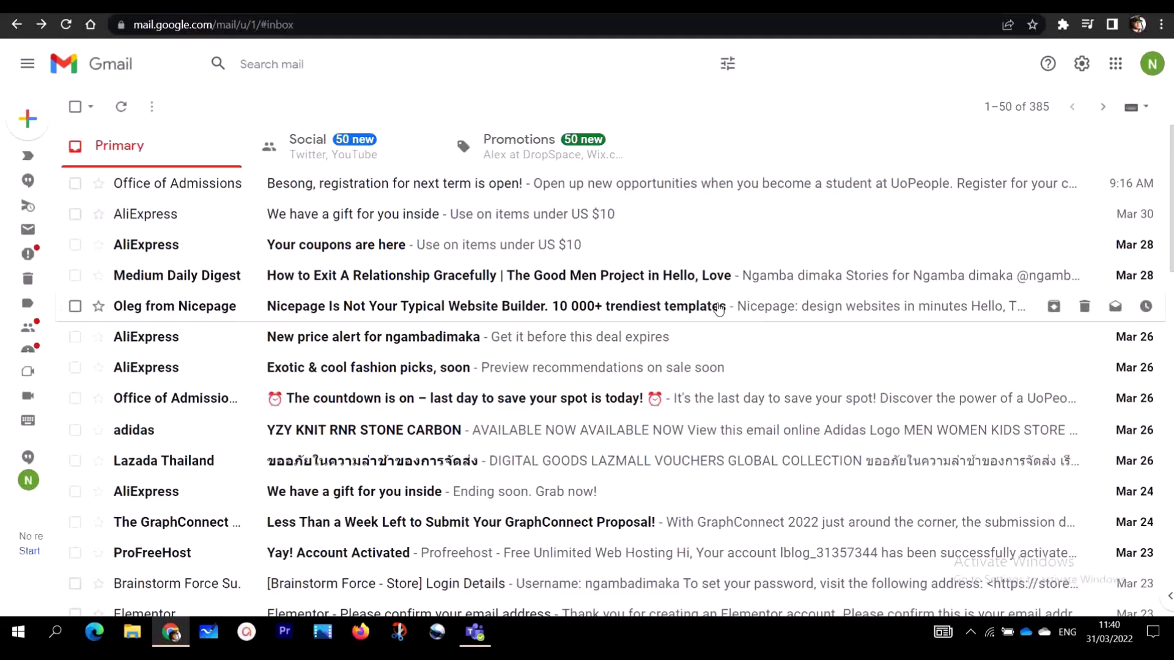
pyautogui.scroll(-1, 719, 315)
pyautogui.scroll(1, 725, 320)
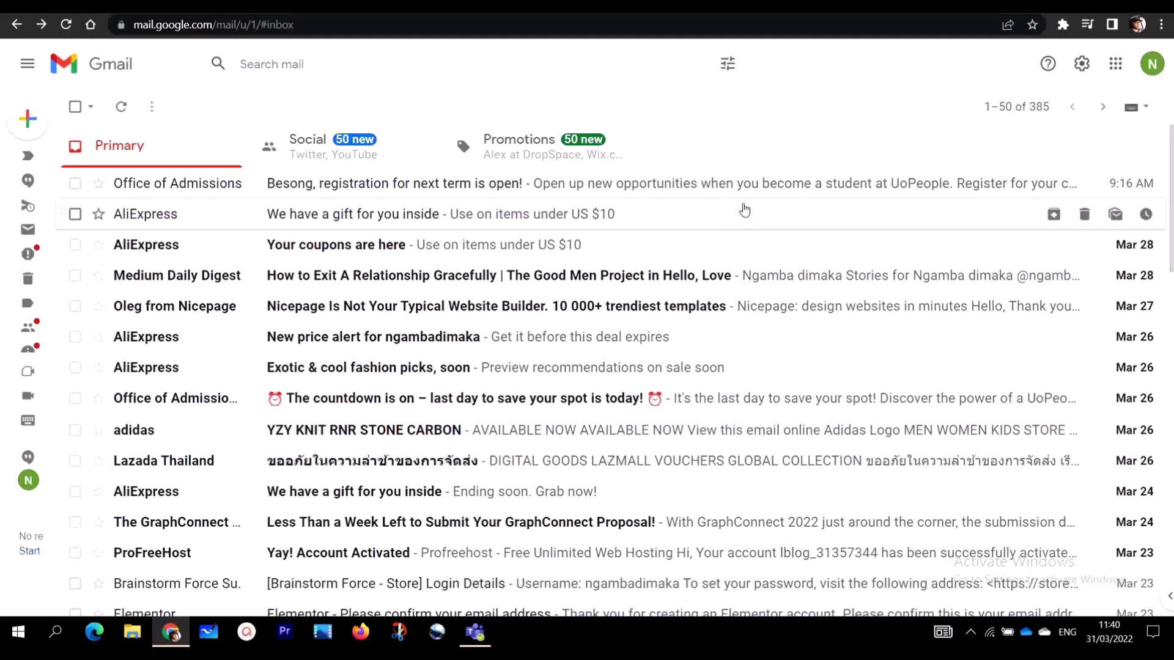
pyautogui.moveTo(5, 275)
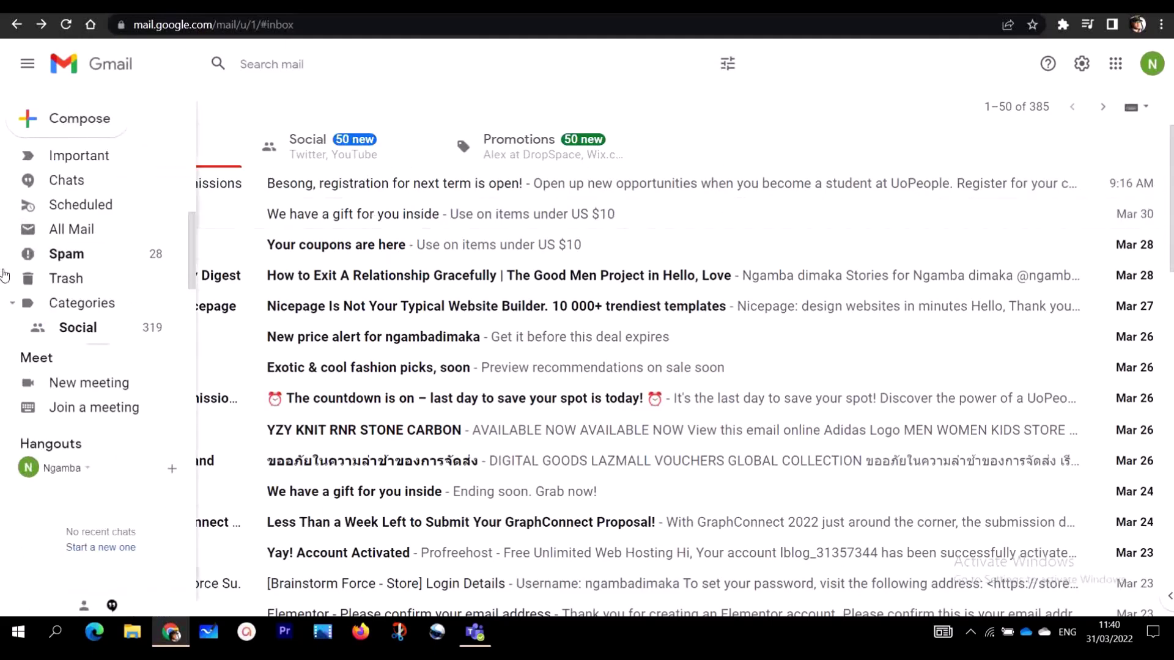
pyautogui.scroll(-2, 86, 204)
pyautogui.scroll(4, 86, 205)
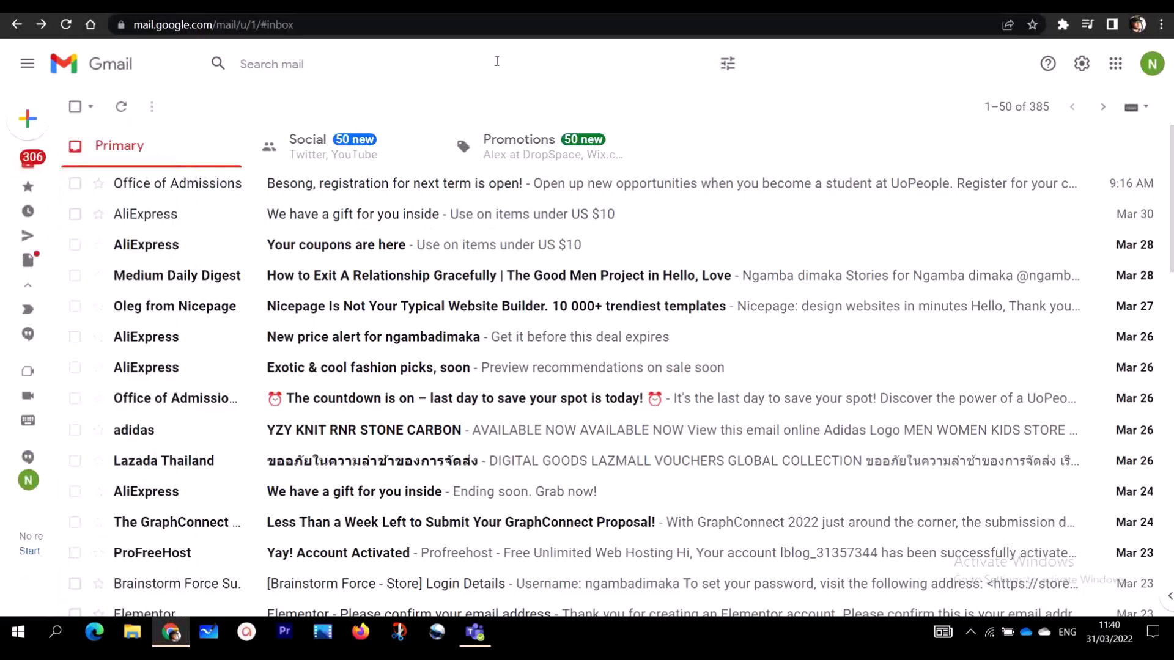
pyautogui.moveTo(3, 218)
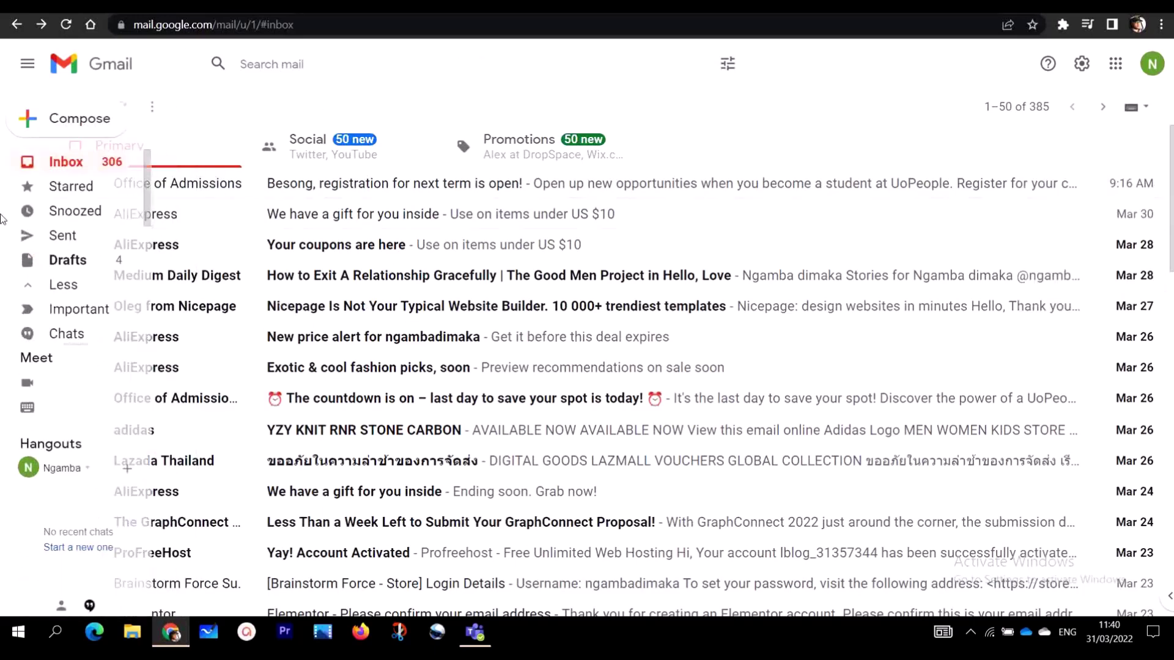
pyautogui.scroll(-2, 61, 290)
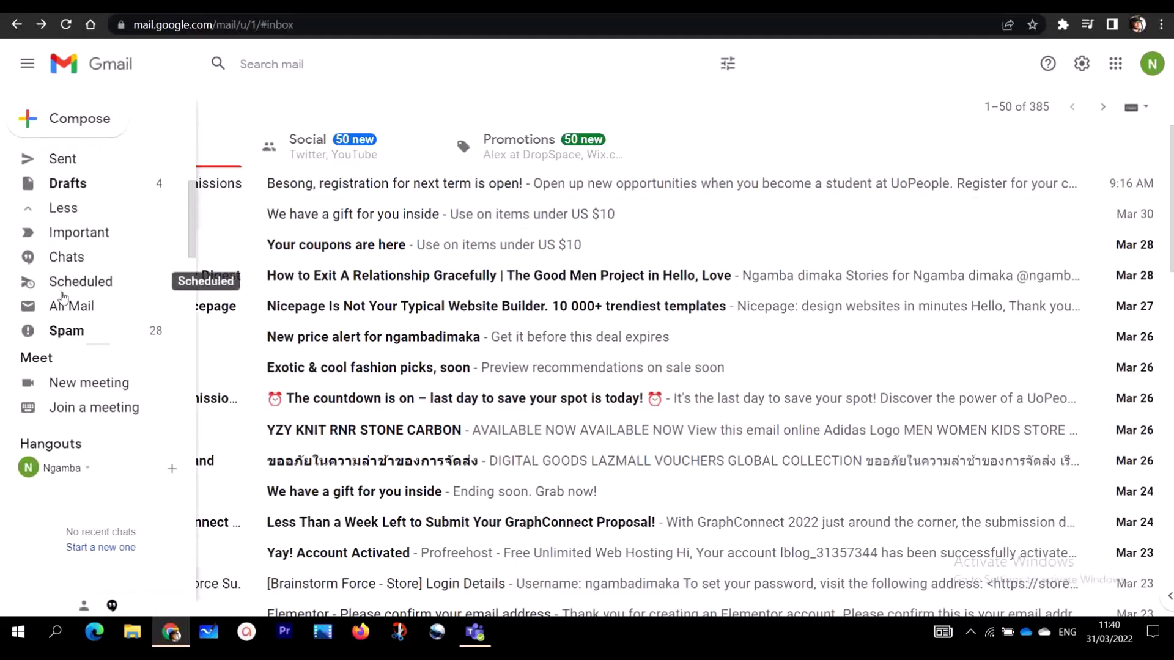
pyautogui.scroll(-2, 77, 321)
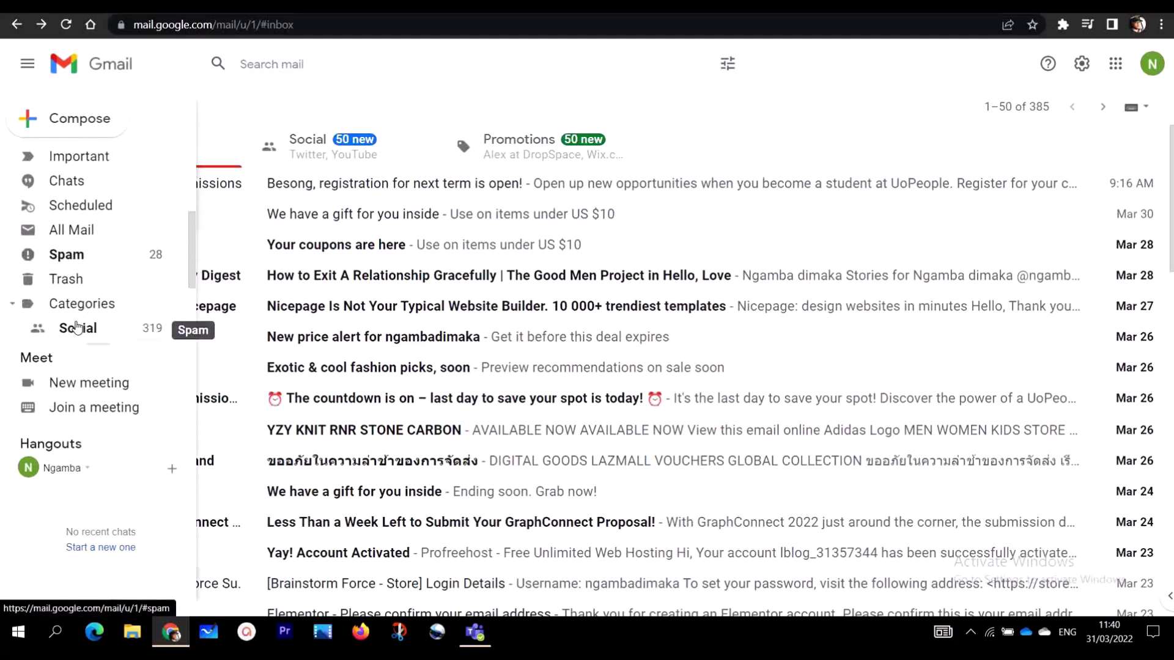
pyautogui.click(72, 279)
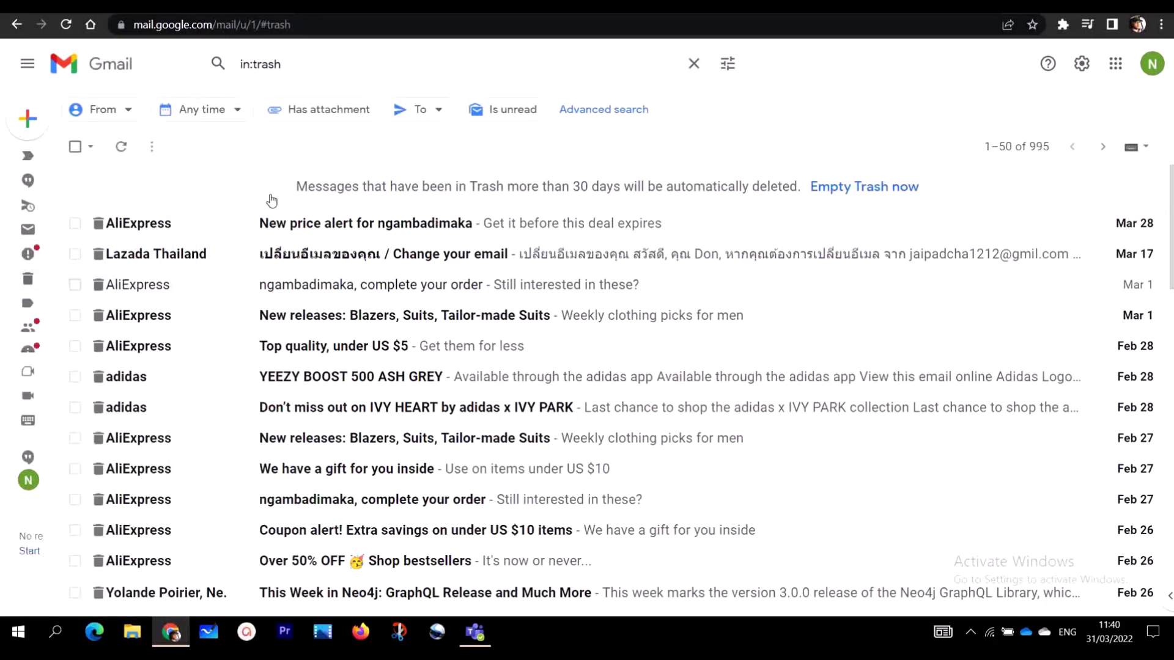
# Step: Empty Trash now, confirming permanent deletion of all 995 trashed conversations
pyautogui.scroll(-3, 272, 205)
pyautogui.scroll(-6, 341, 204)
pyautogui.scroll(5, 353, 235)
pyautogui.scroll(3, 353, 234)
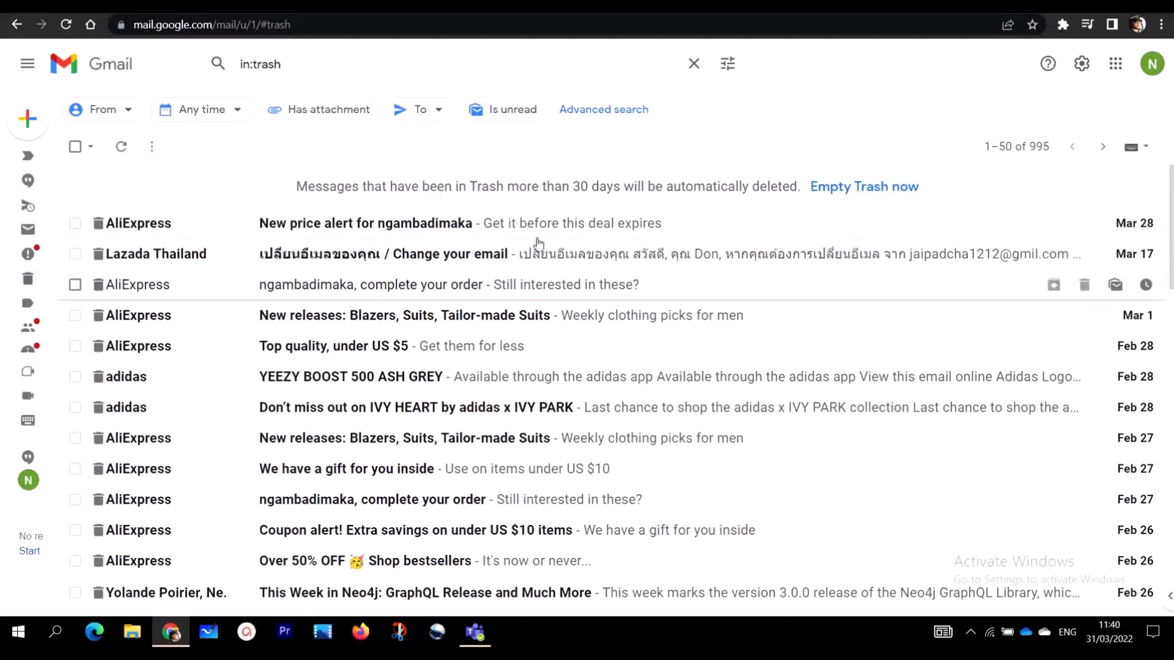
pyautogui.click(851, 188)
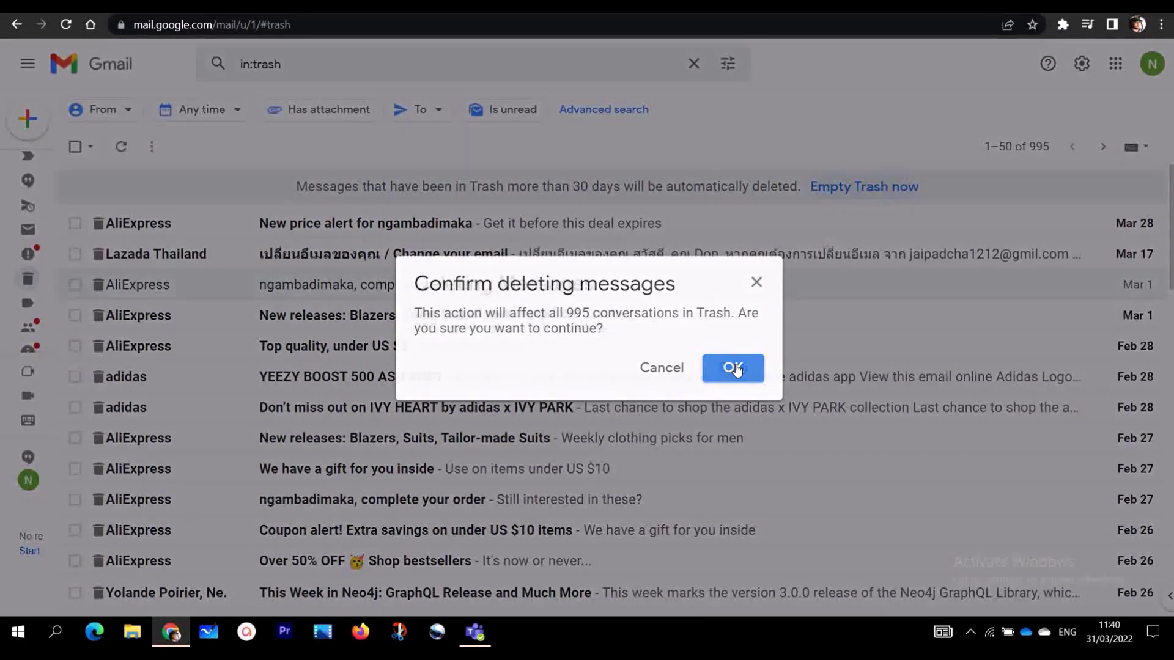
pyautogui.click(733, 368)
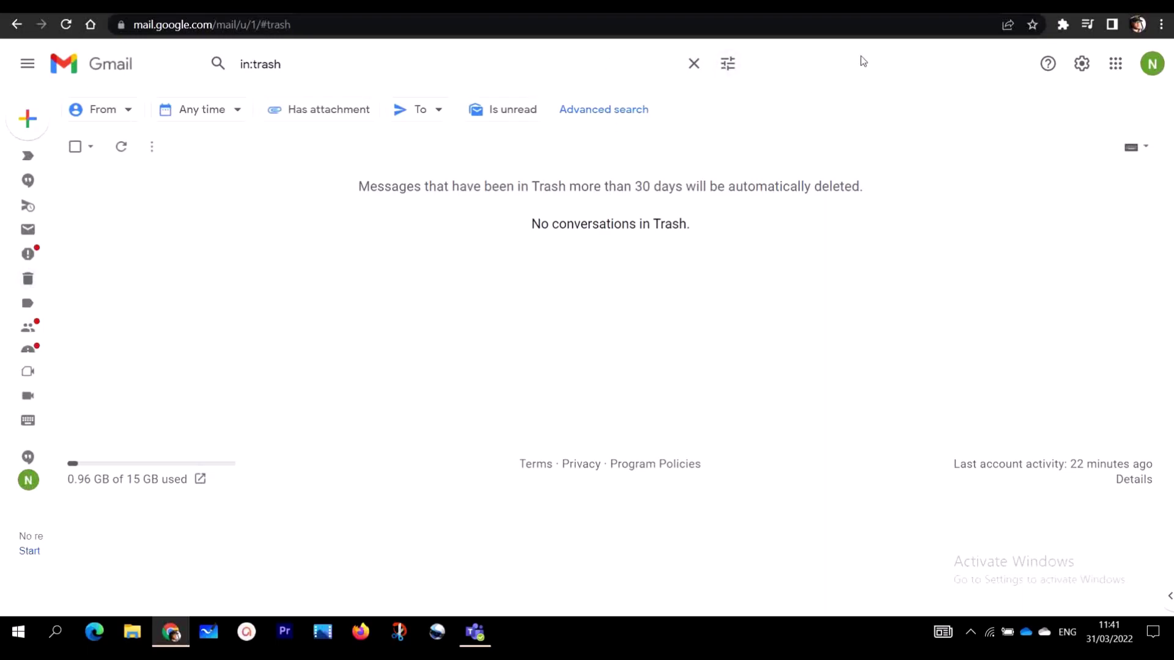
pyautogui.hotkey('ctrl', 'Tab')
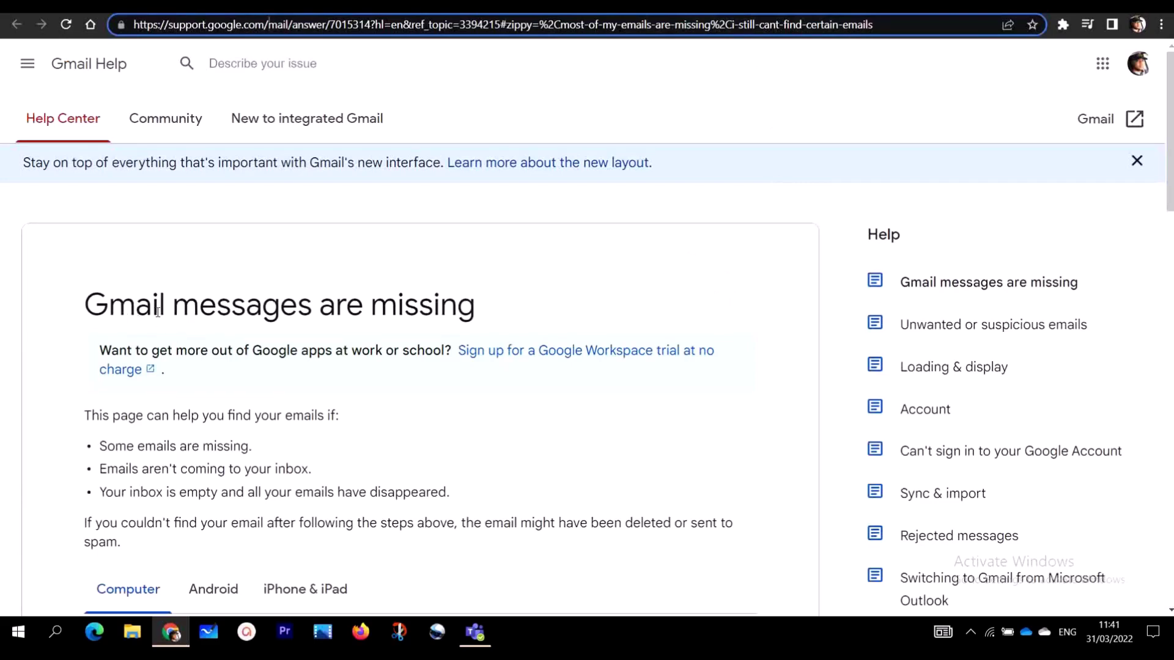
# Step: Scroll through the missing-emails help article to its four common fixes for lost messages
pyautogui.scroll(-3, 428, 305)
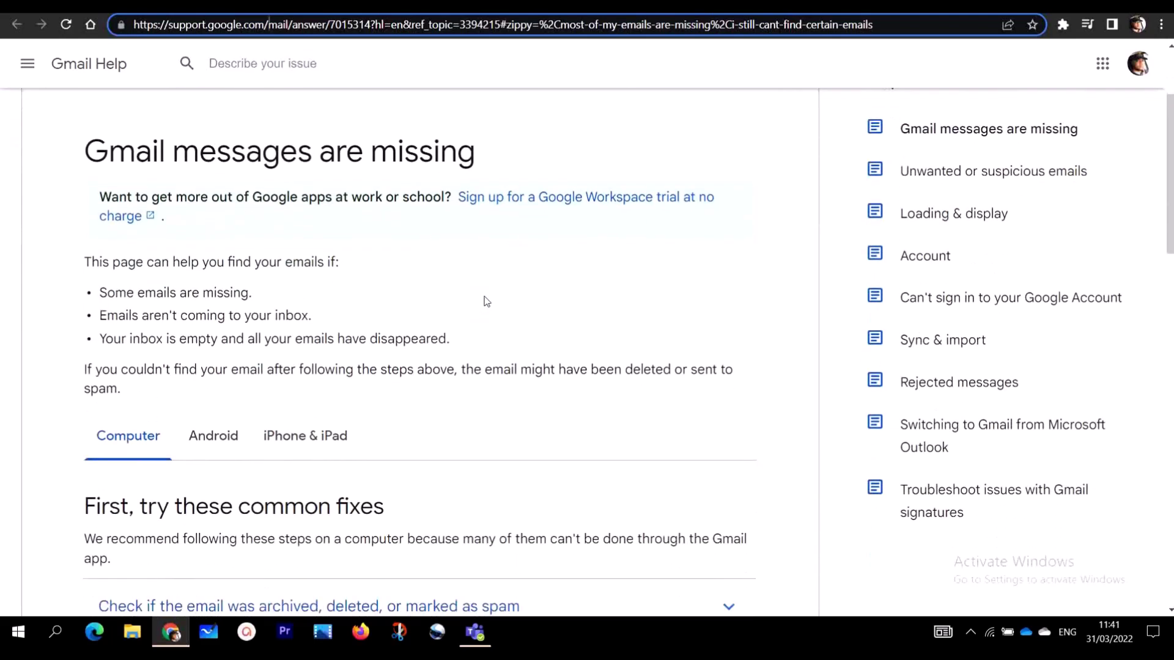
pyautogui.scroll(3, 483, 300)
pyautogui.scroll(-1, 501, 292)
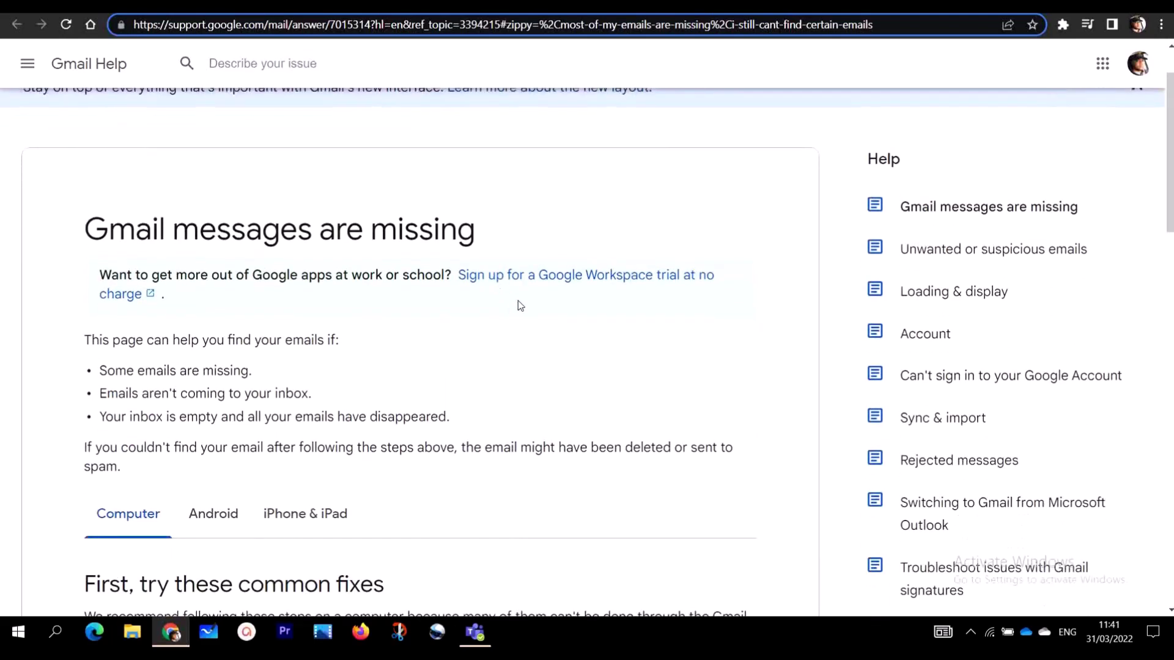
pyautogui.scroll(1, 519, 304)
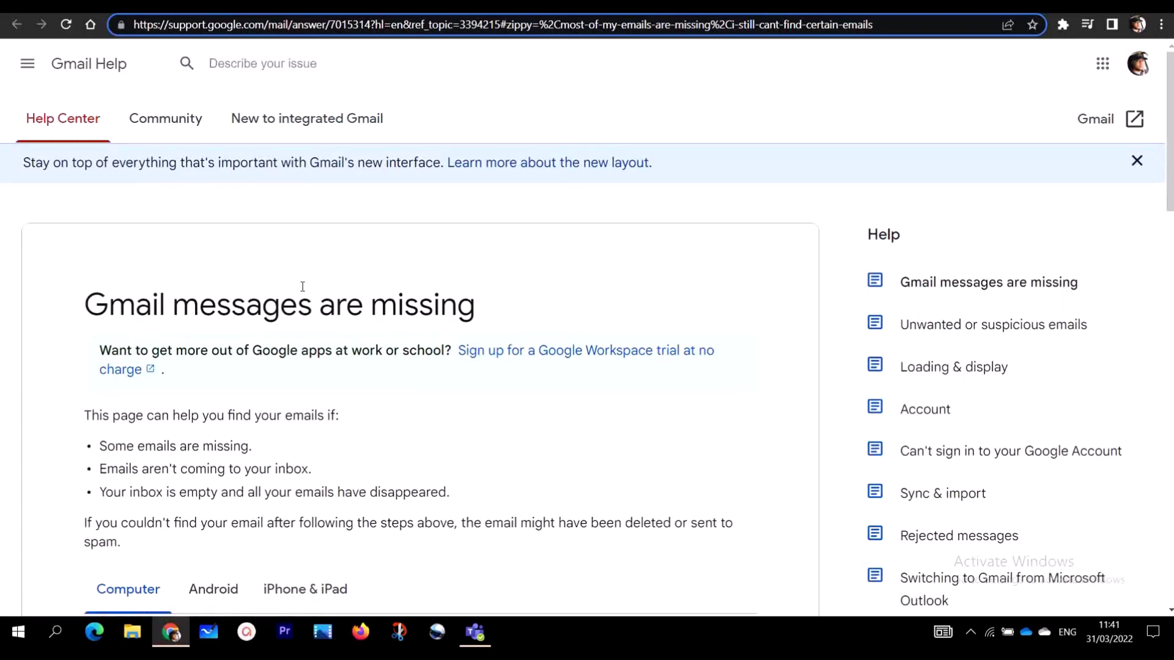
pyautogui.scroll(-1, 438, 318)
pyautogui.scroll(-4, 512, 271)
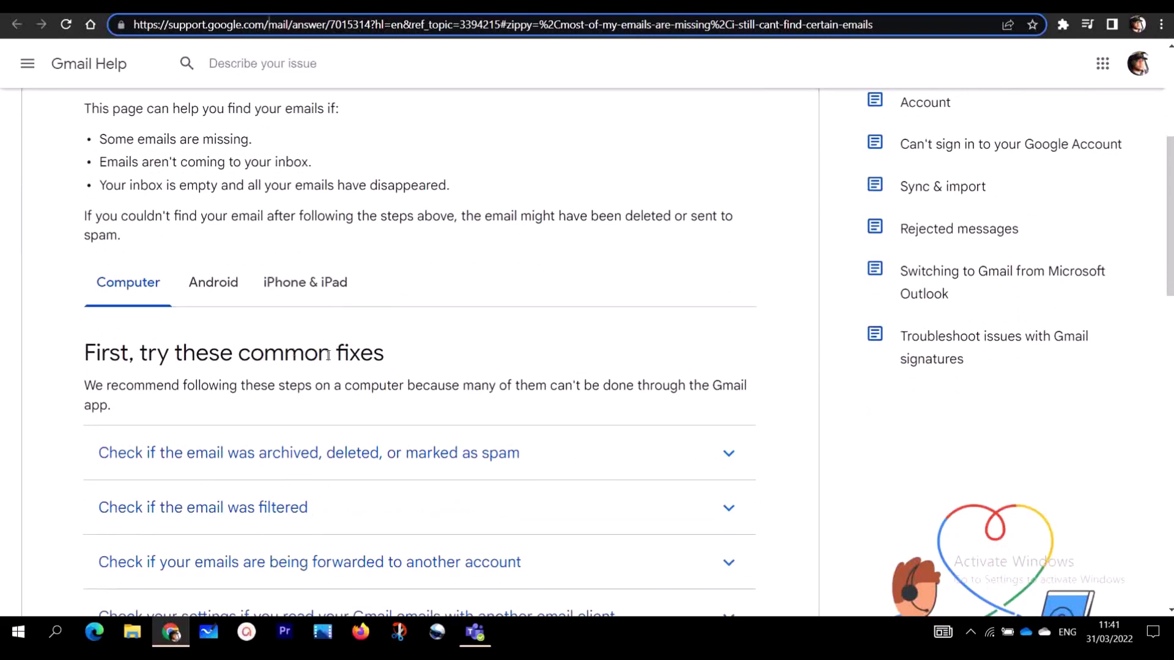
pyautogui.scroll(-1, 336, 351)
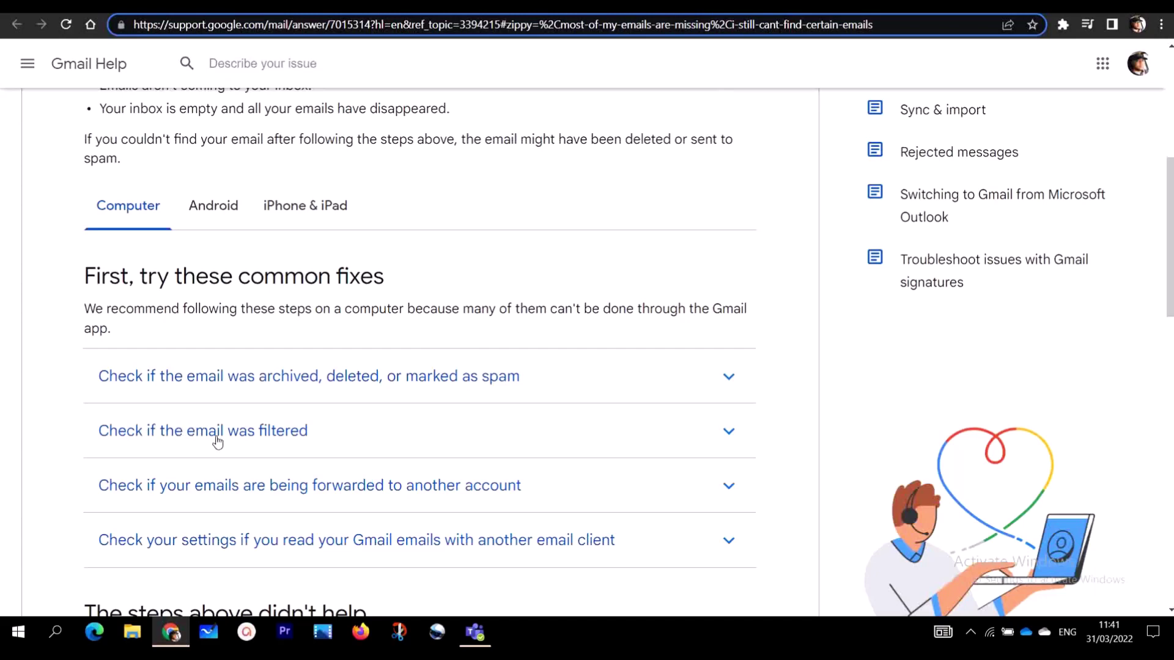
pyautogui.scroll(-1, 269, 434)
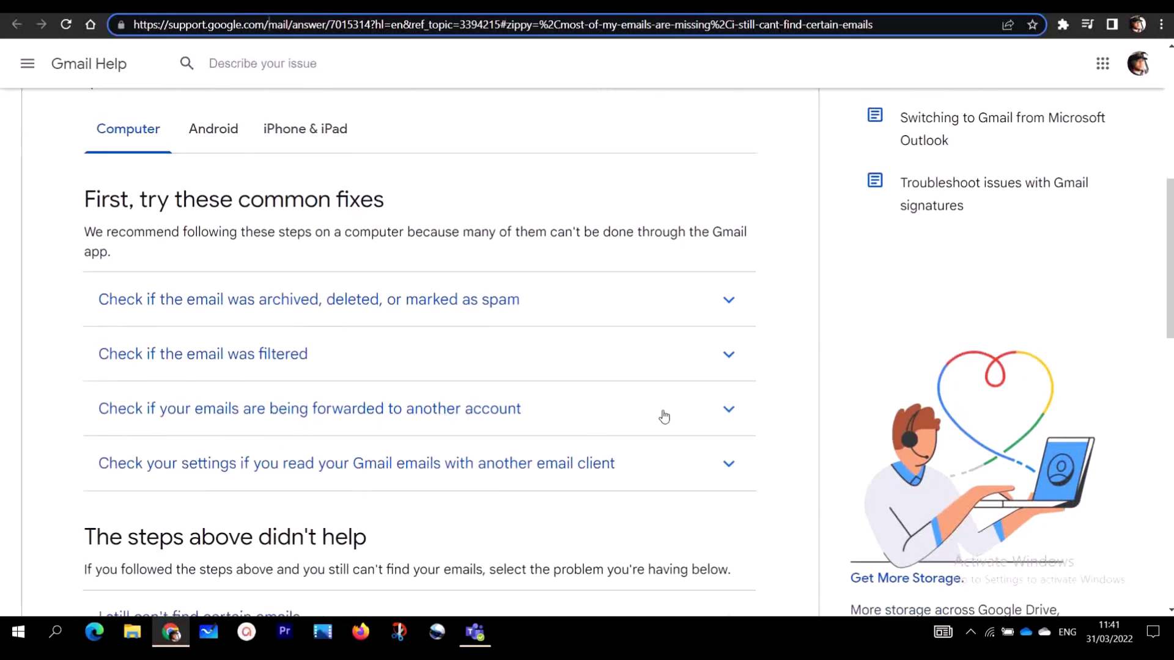
# Step: Expand 'Check if your emails are being forwarded to another account' and read its instructions
pyautogui.click(725, 410)
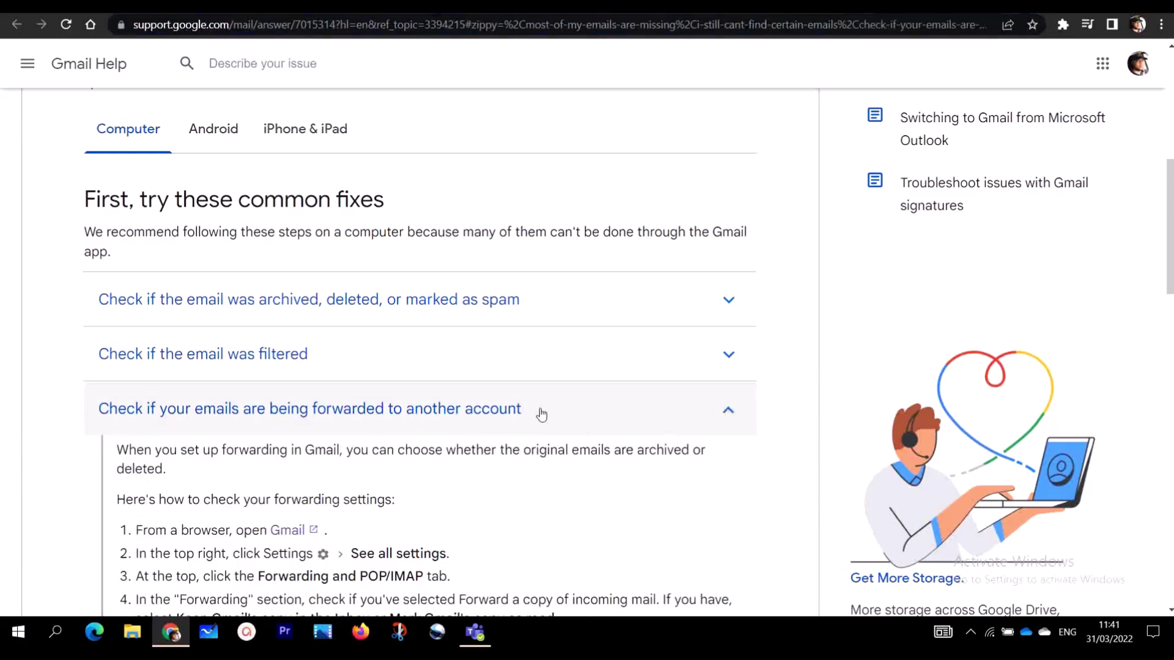
pyautogui.scroll(-5, 533, 403)
pyautogui.scroll(4, 524, 401)
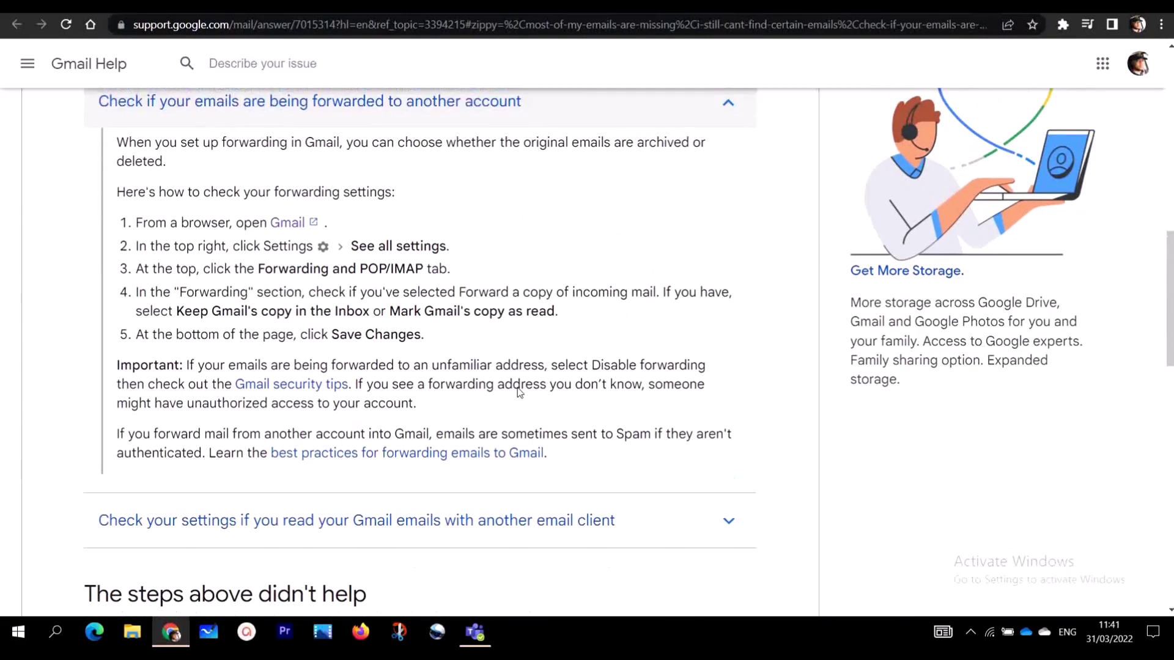
pyautogui.scroll(-5, 444, 322)
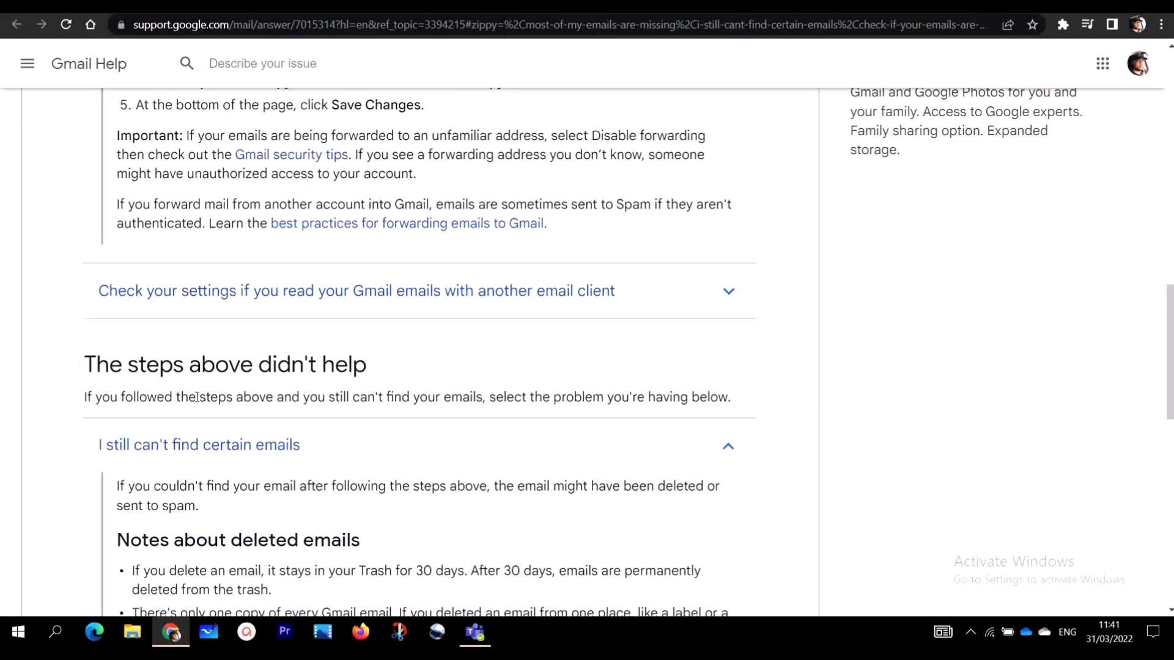
pyautogui.scroll(-7, 367, 392)
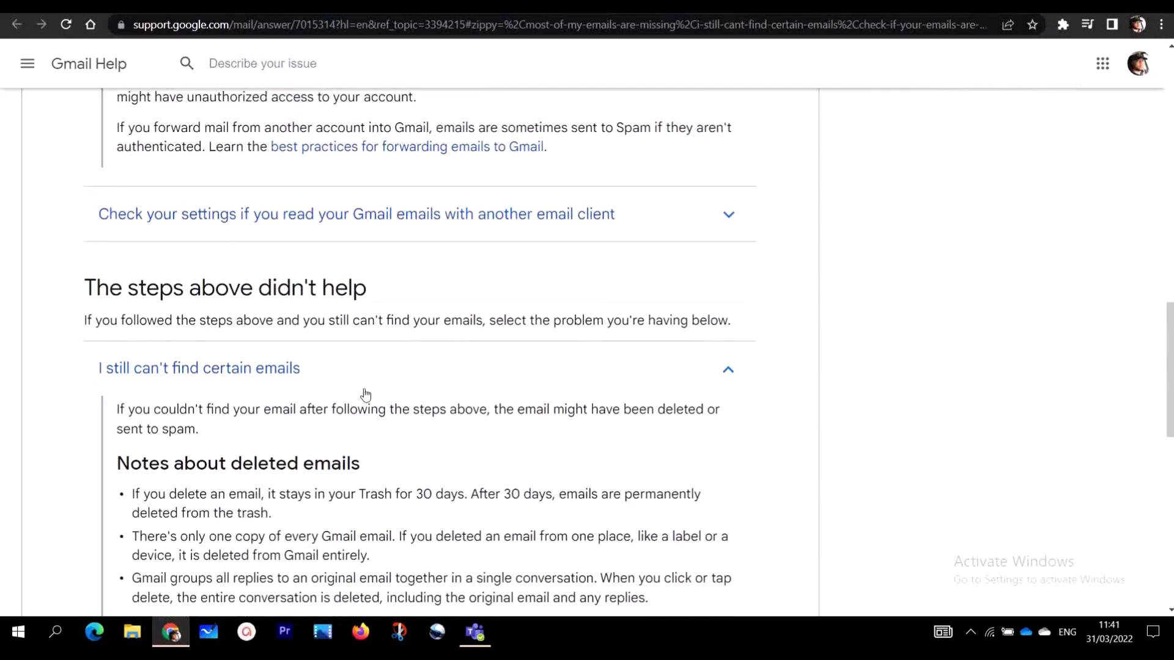
pyautogui.scroll(-5, 406, 370)
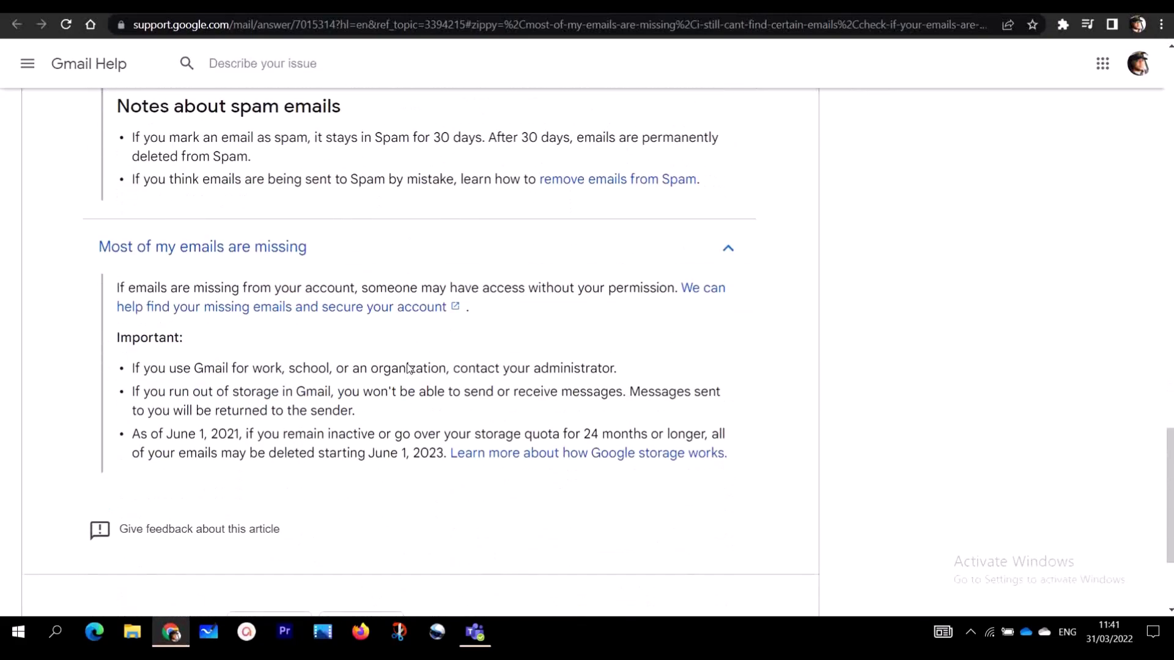
pyautogui.scroll(2, 406, 351)
pyautogui.scroll(1, 302, 254)
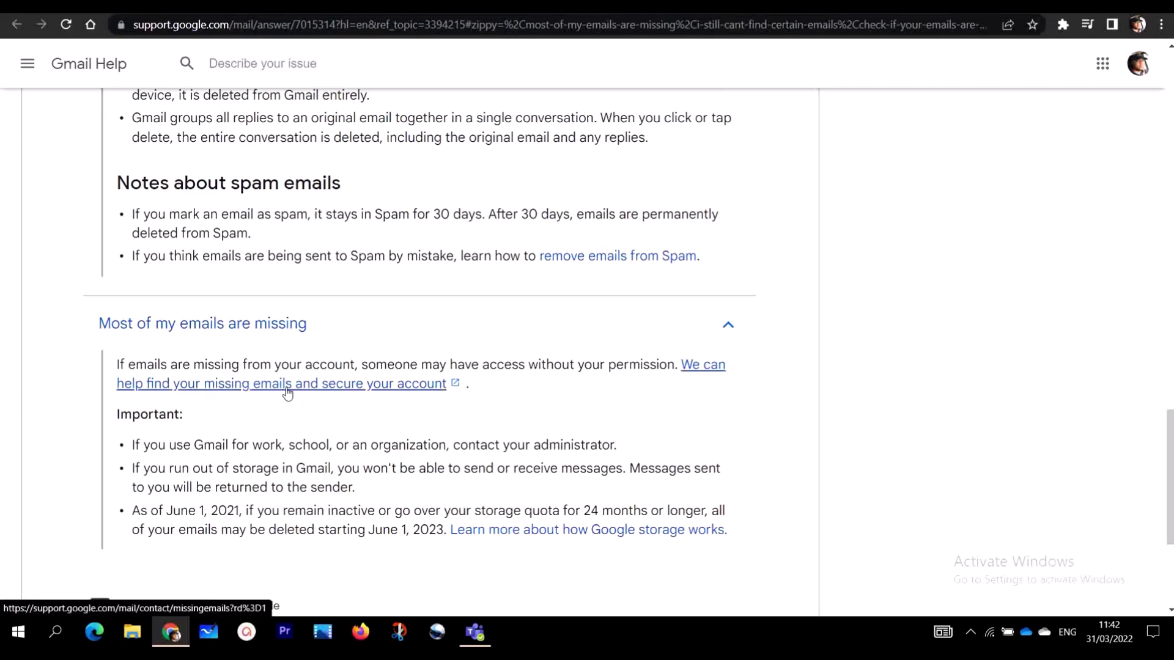
# Step: Bring up the Gmail Message Recovery Tool at 33%, showing its account confirmation step
pyautogui.scroll(-1, 393, 390)
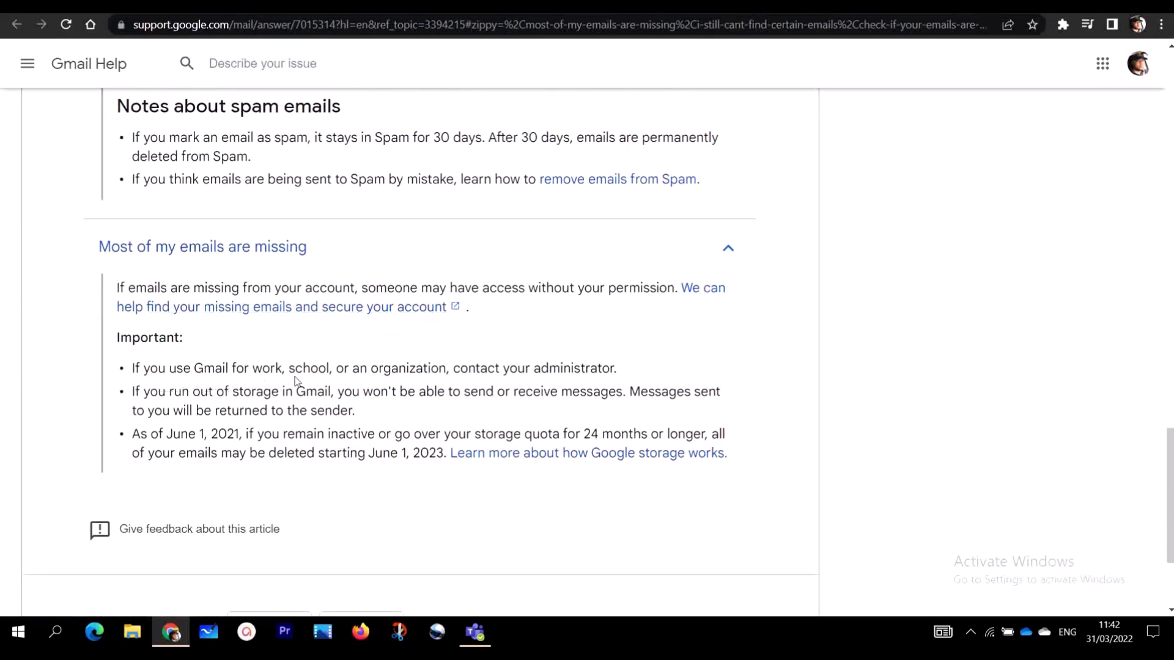
pyautogui.scroll(-1, 446, 385)
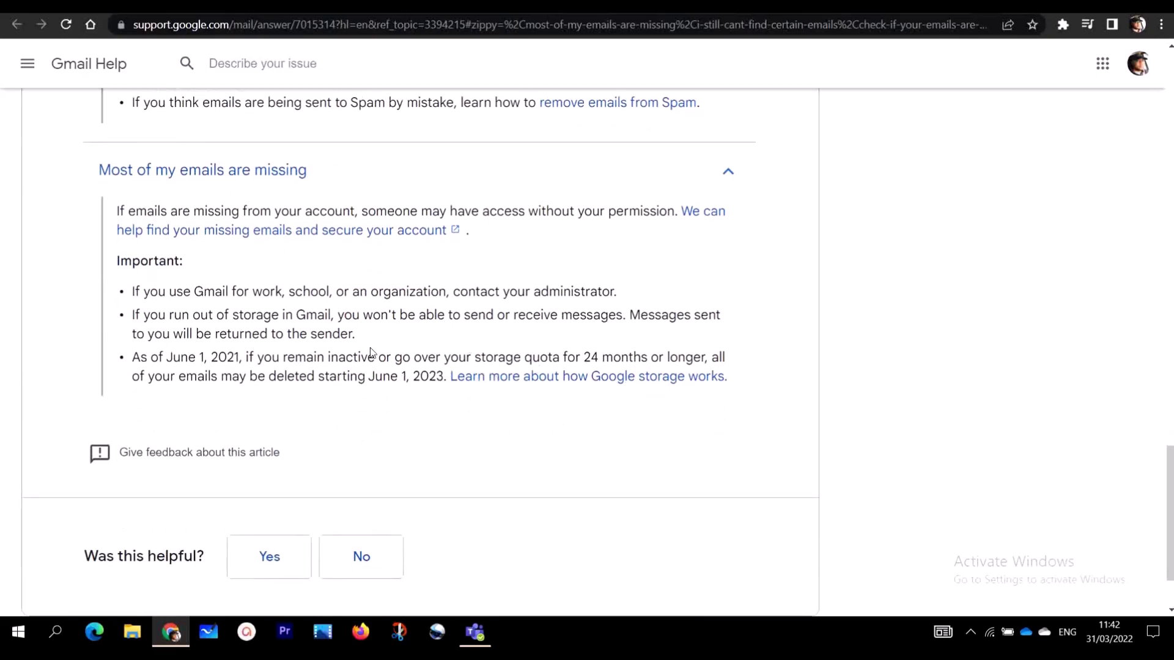
pyautogui.scroll(4, 431, 430)
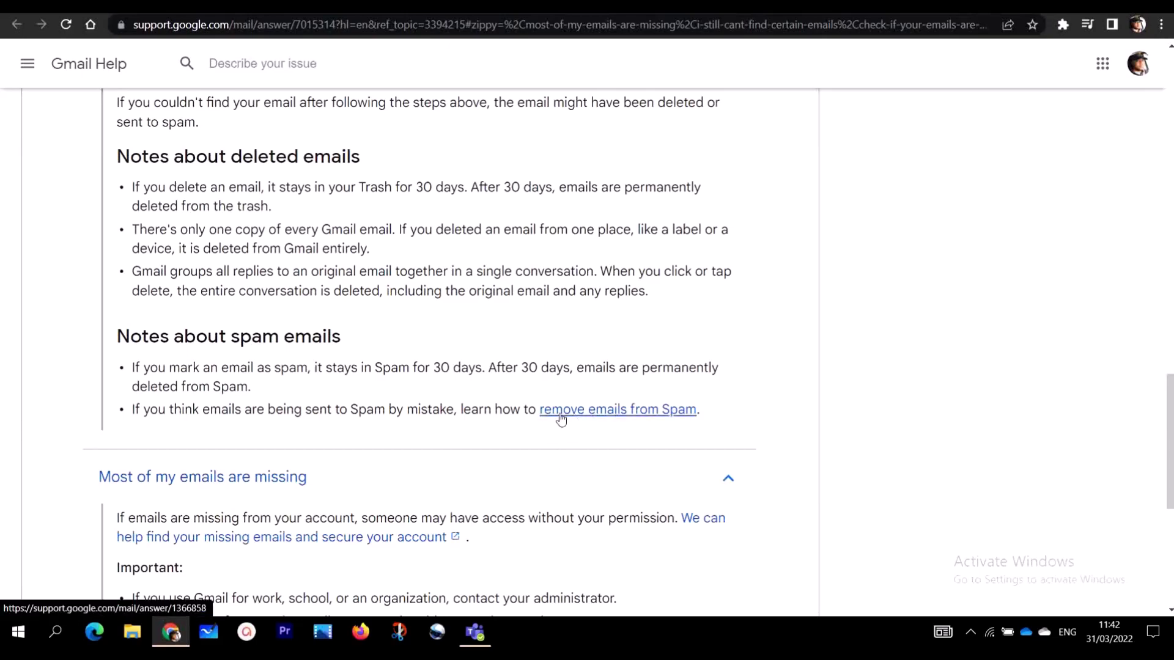
pyautogui.scroll(1, 562, 370)
pyautogui.scroll(5, 562, 369)
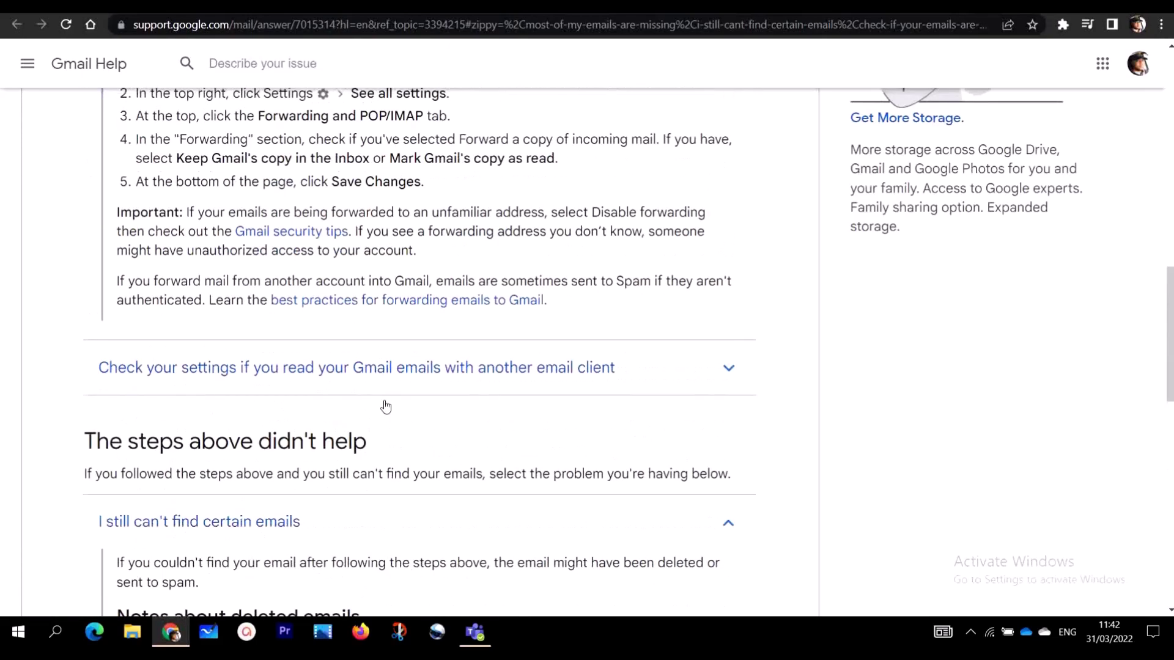
pyautogui.scroll(5, 452, 347)
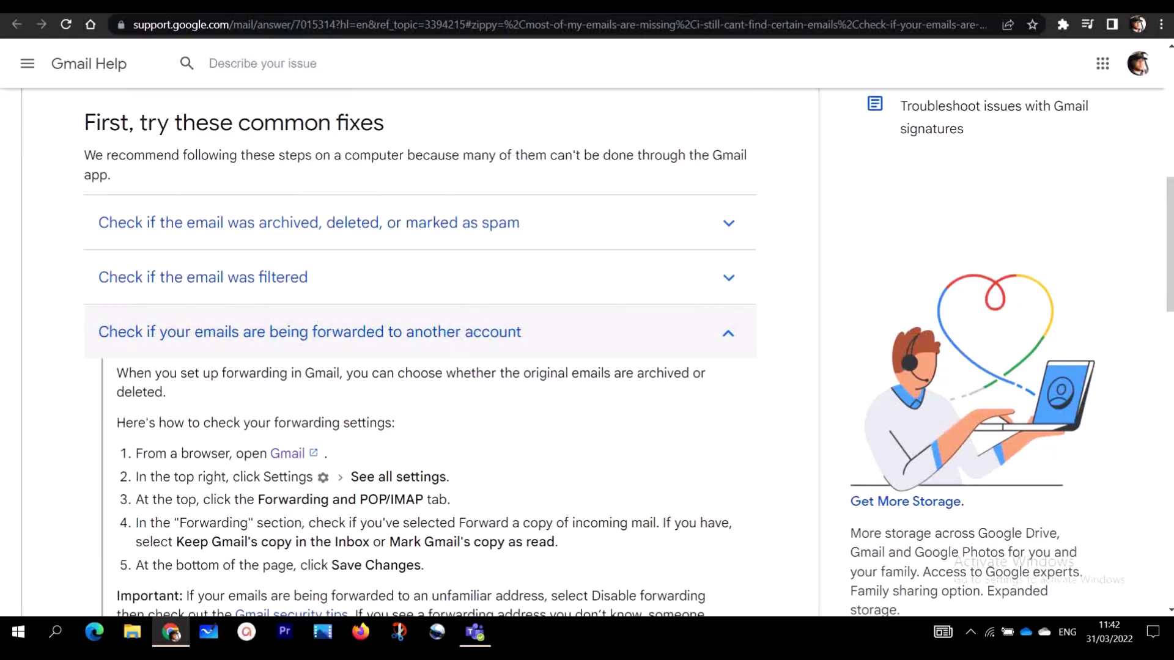
pyautogui.click(538, 1)
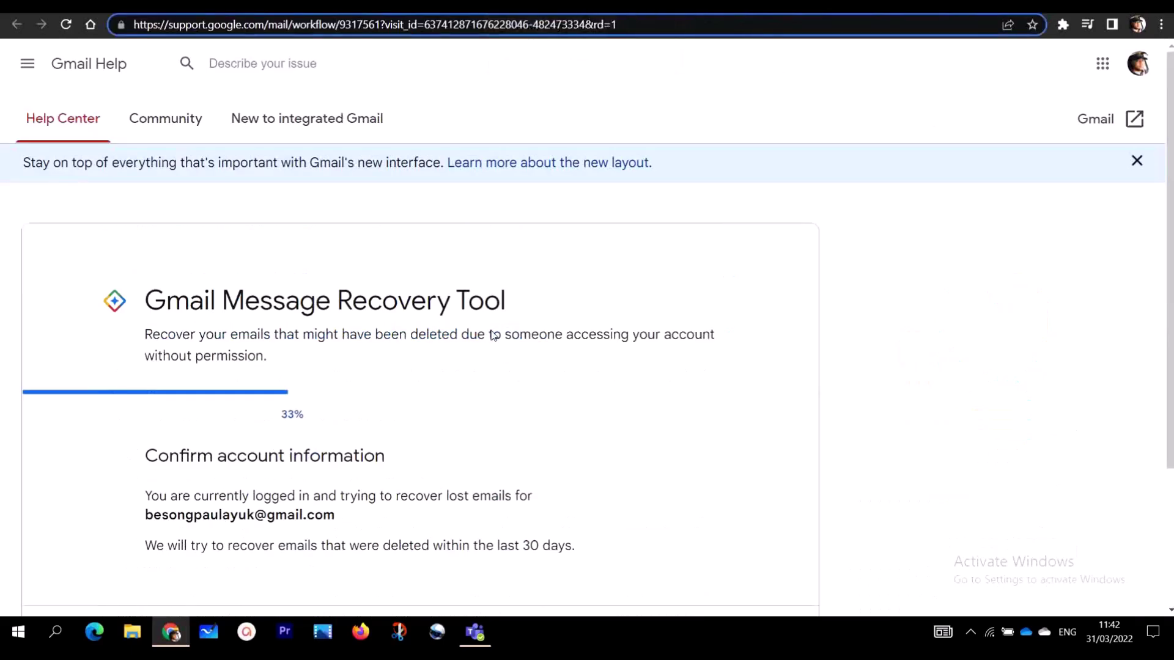
pyautogui.click(753, 3)
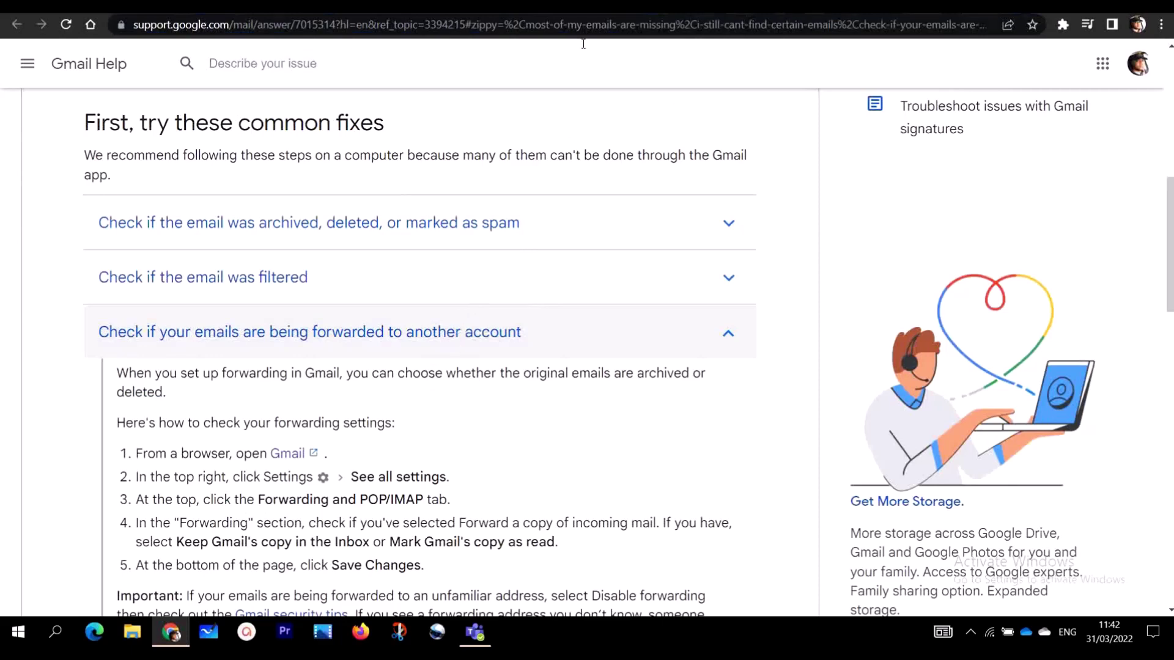
pyautogui.click(538, 2)
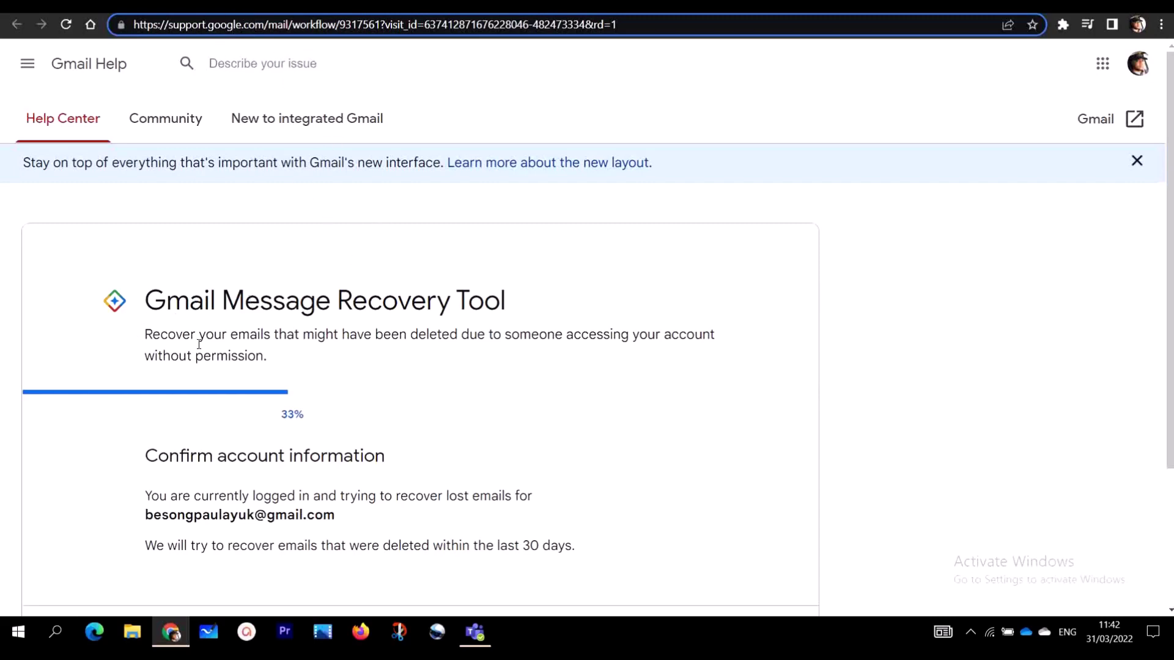
pyautogui.scroll(-1, 220, 328)
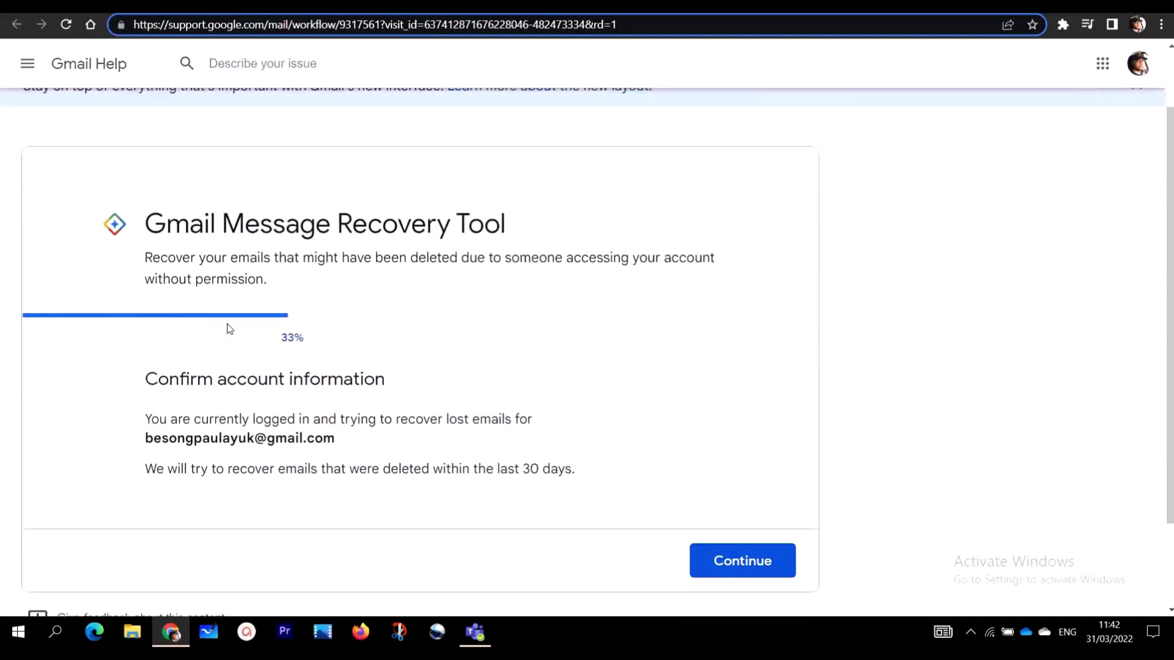
pyautogui.scroll(-1, 403, 318)
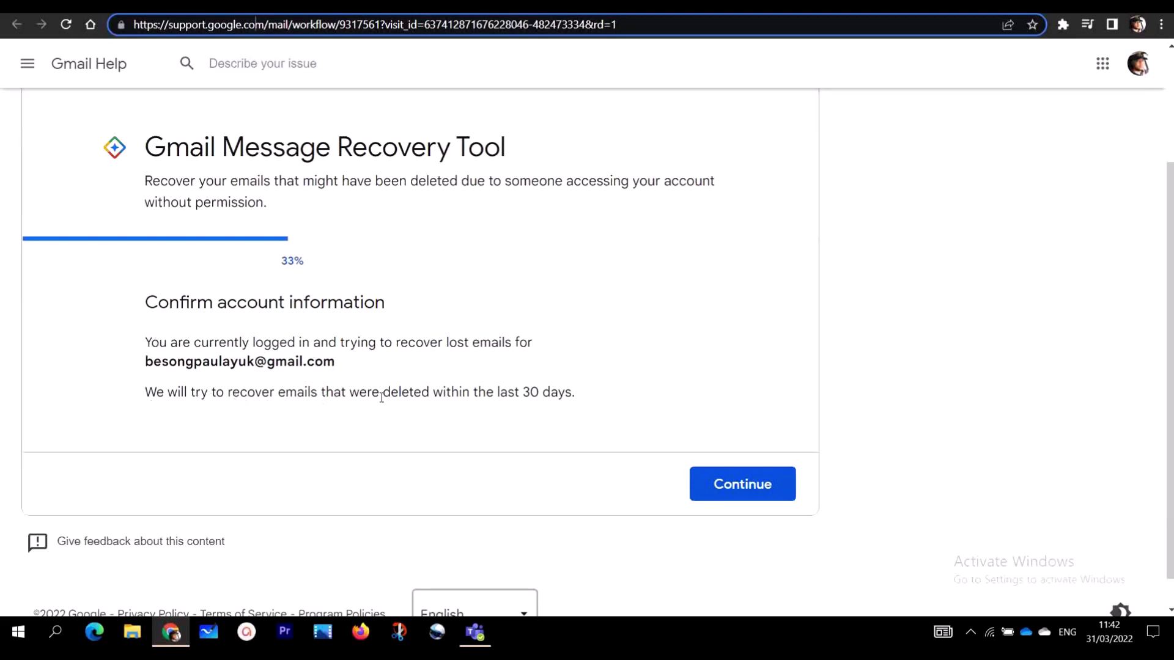
pyautogui.click(715, 483)
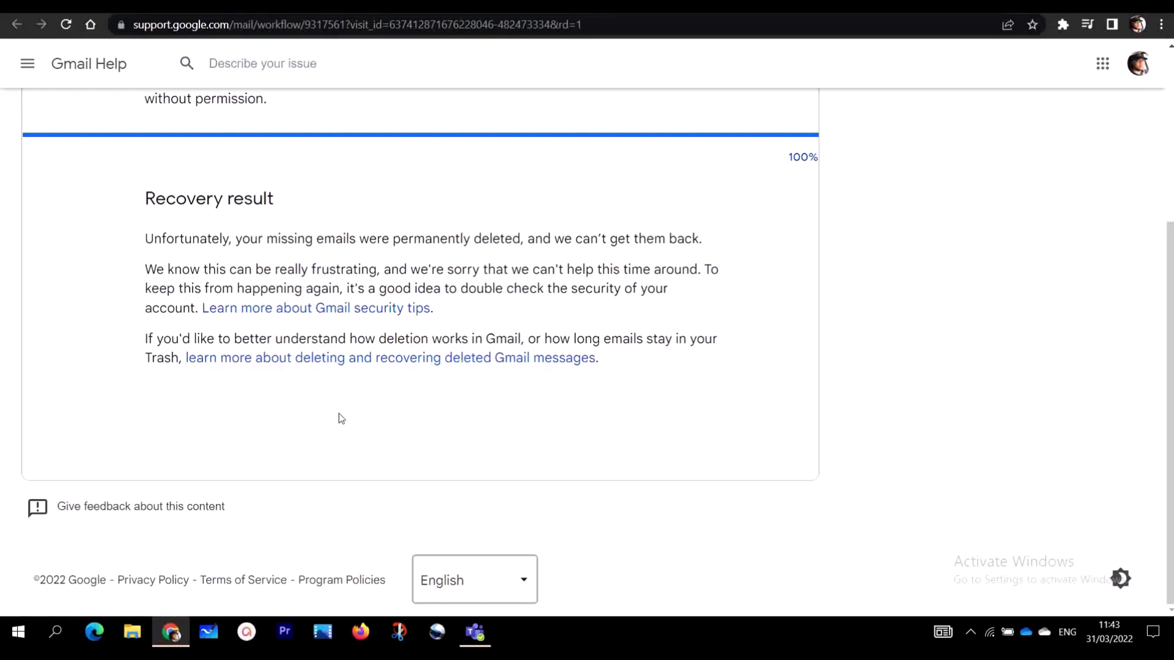
# Step: View the 100% recovery result stating the emails were permanently deleted and unrecoverable
pyautogui.scroll(1, 394, 403)
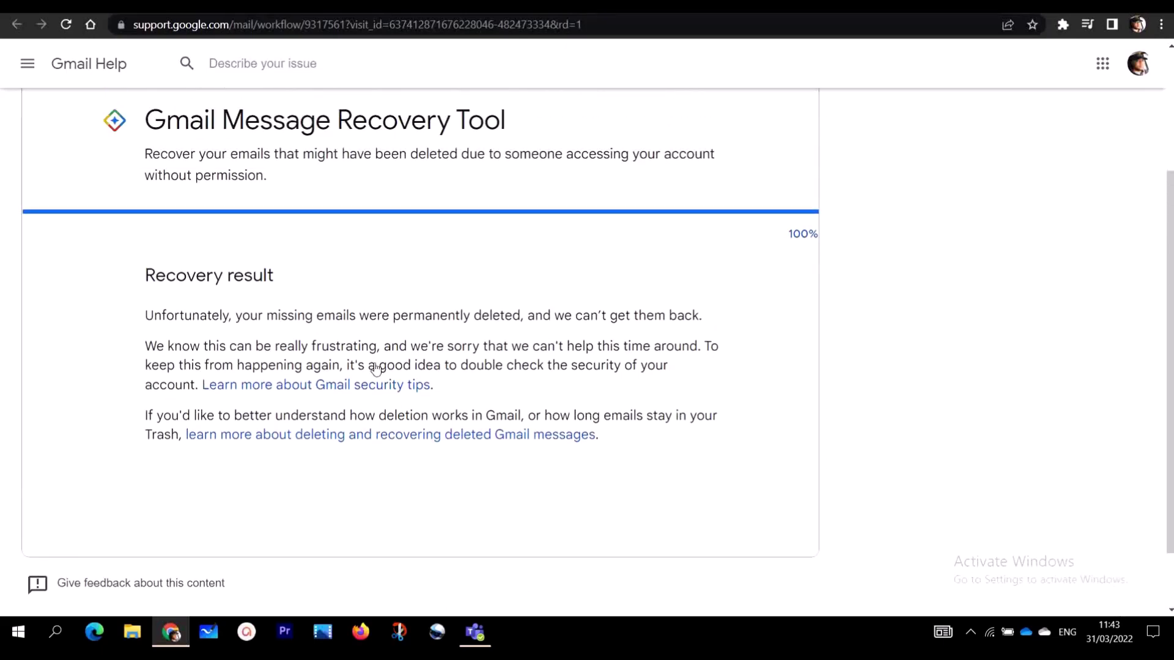